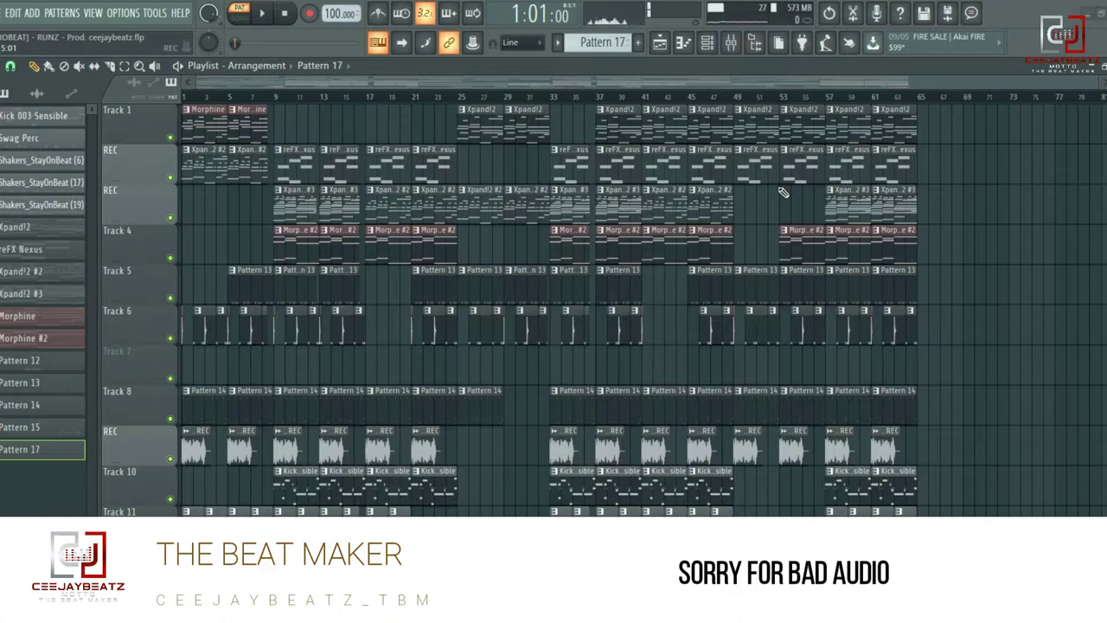
Show the Channel Rack for the Kick 003 Sensible pattern with F6
key(F6)
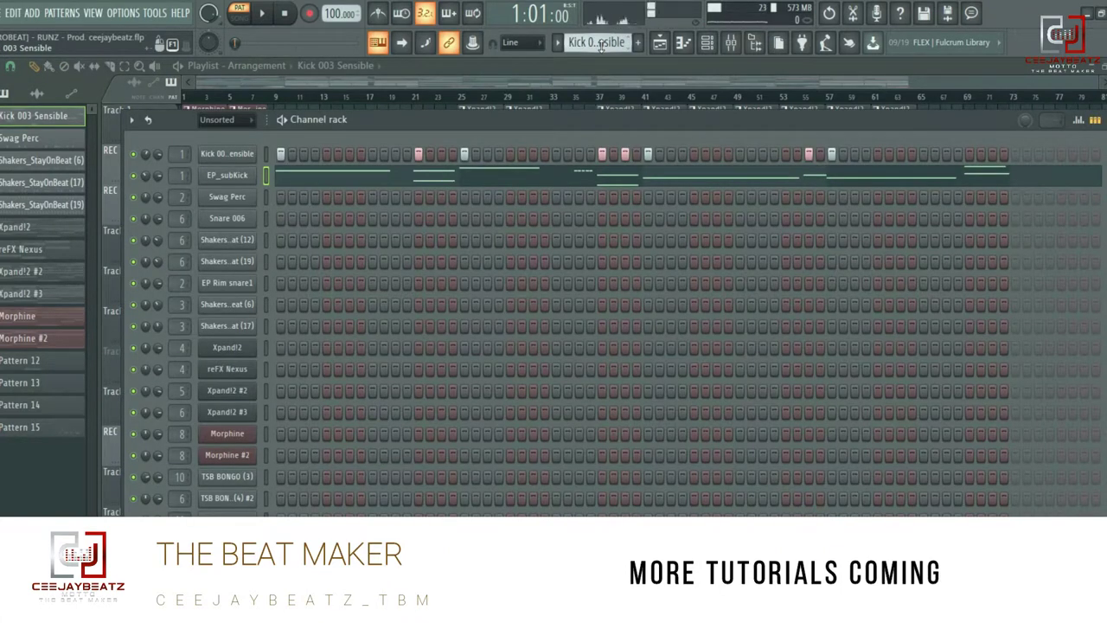
Play and pause the Kick 003 Sensible pattern, then select the Swag Perc pattern
click(263, 14)
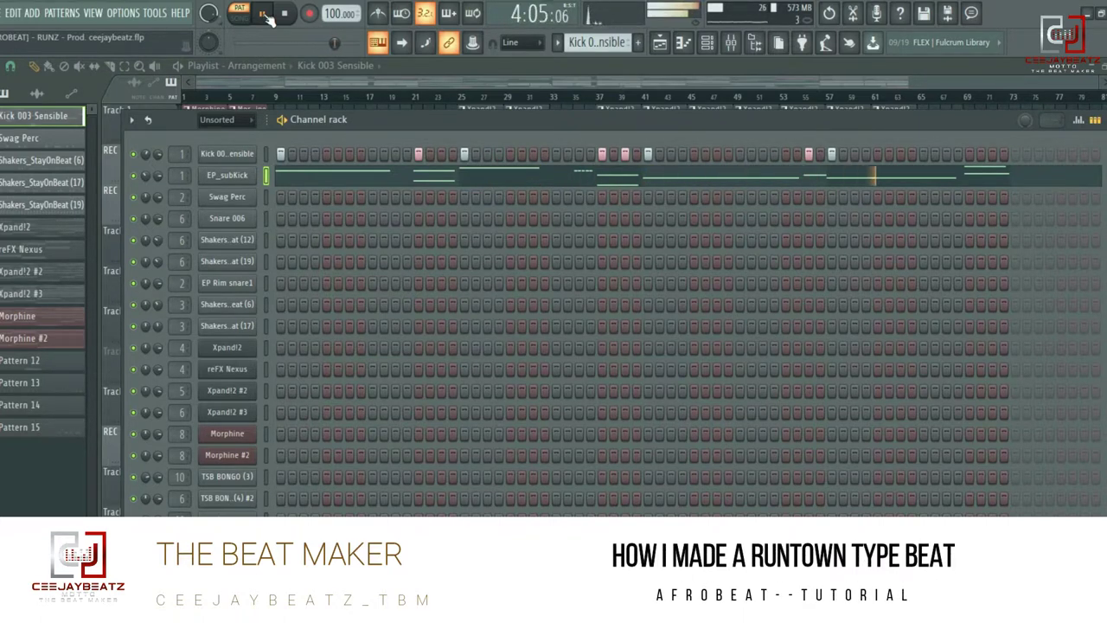
click(267, 15)
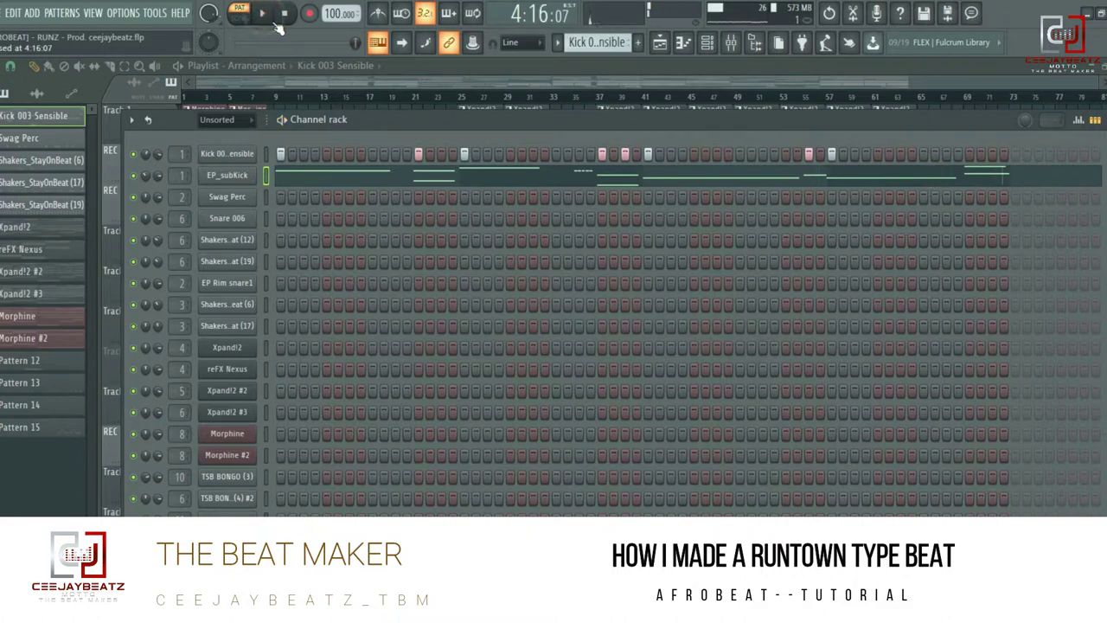
key(KP_Add)
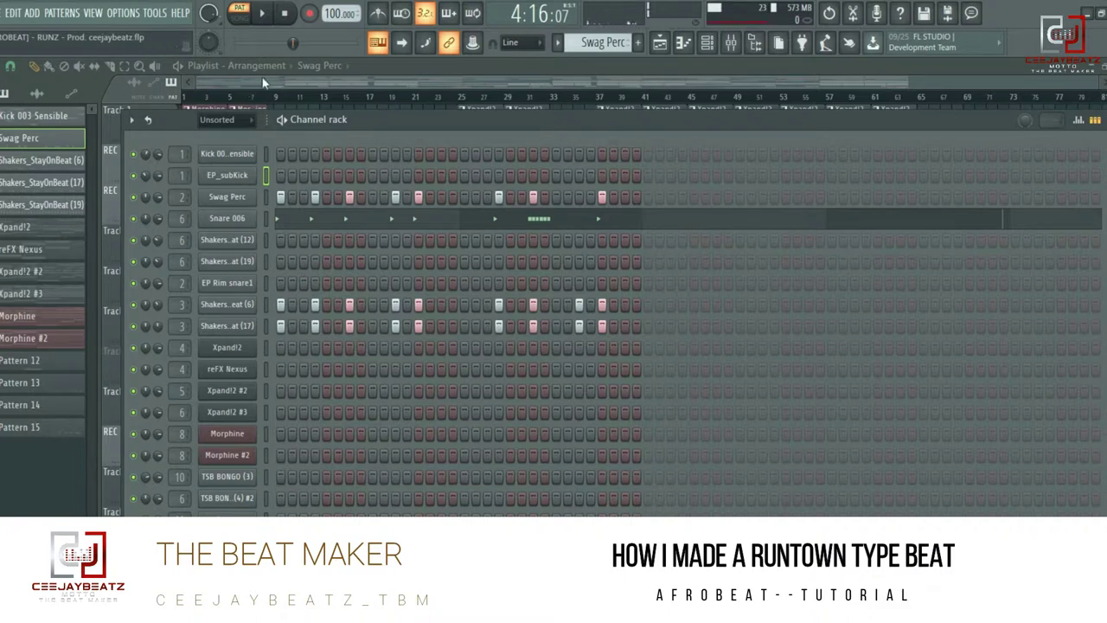
Play and stop the Swag Perc pattern, then scroll to Shakers_StayOnBeat (6)
key(space)
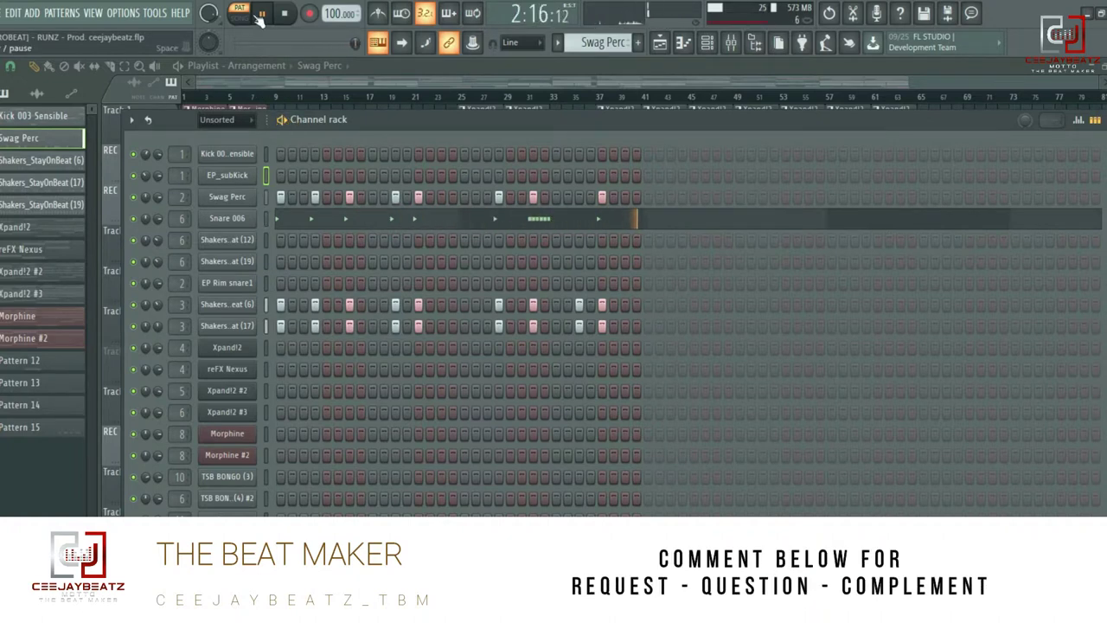
key(space)
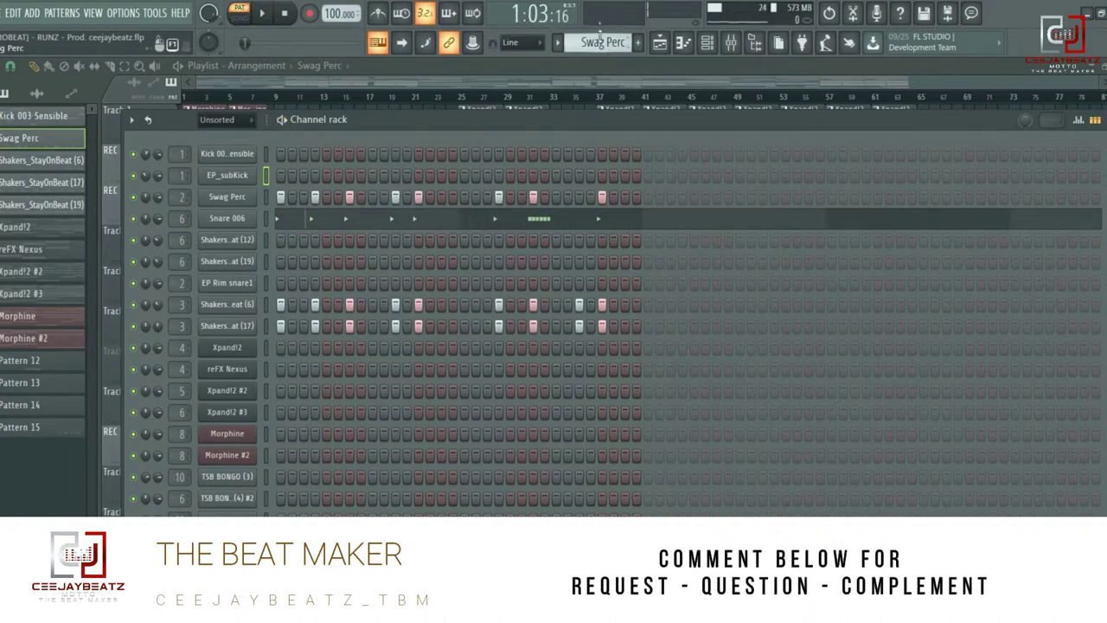
scroll(601, 32, down, 1)
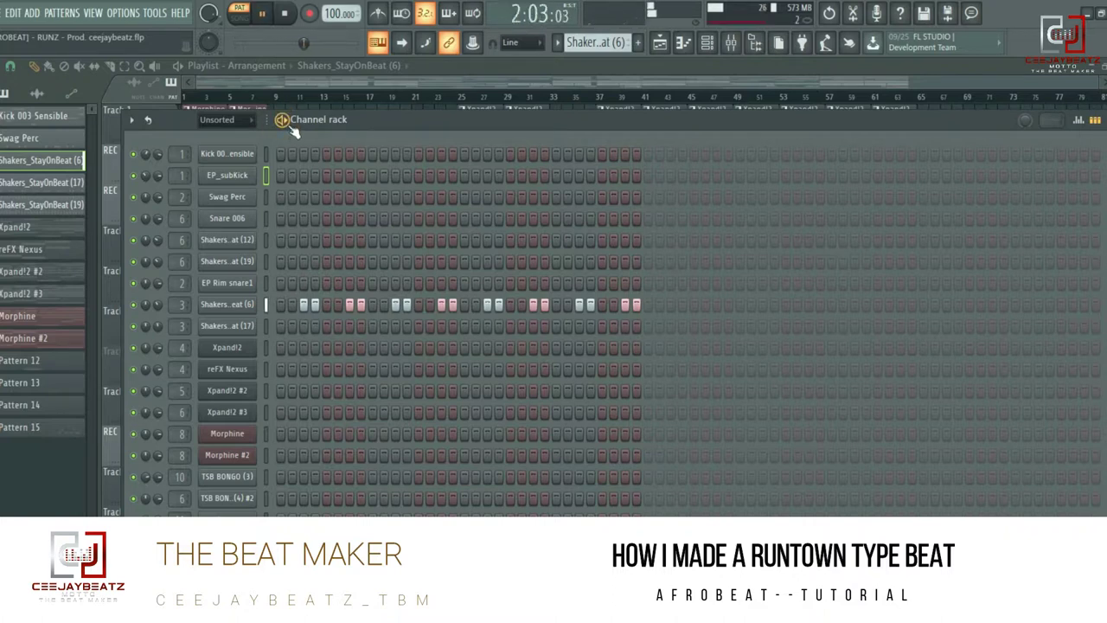
Stop the shaker playback and scroll through Shakers_StayOnBeat (17) toward Xpand!2
key(space)
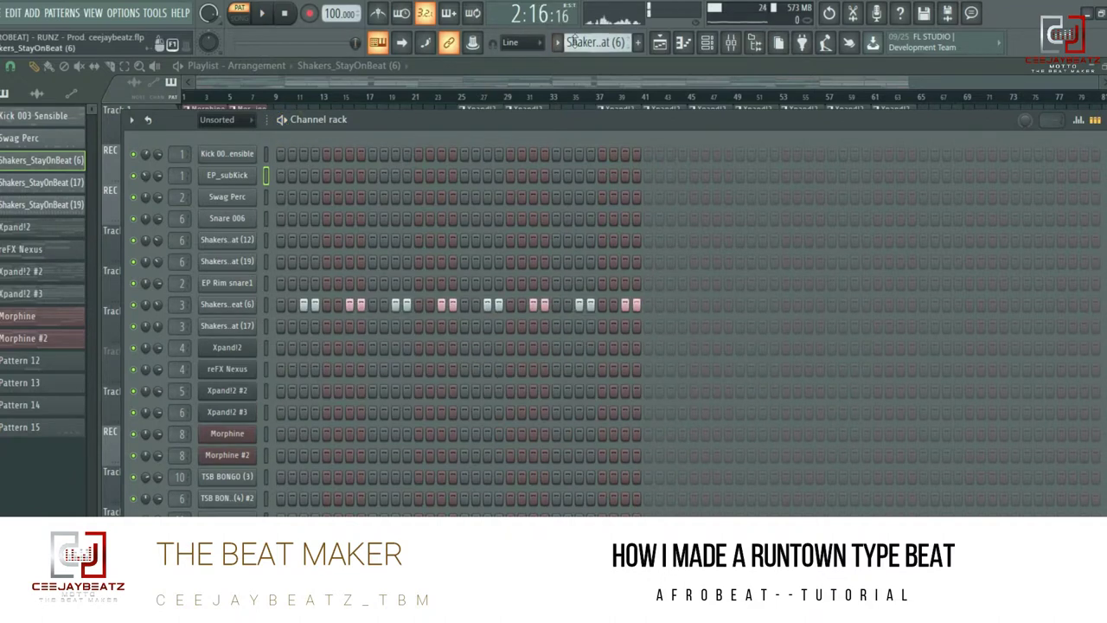
scroll(577, 33, down, 1)
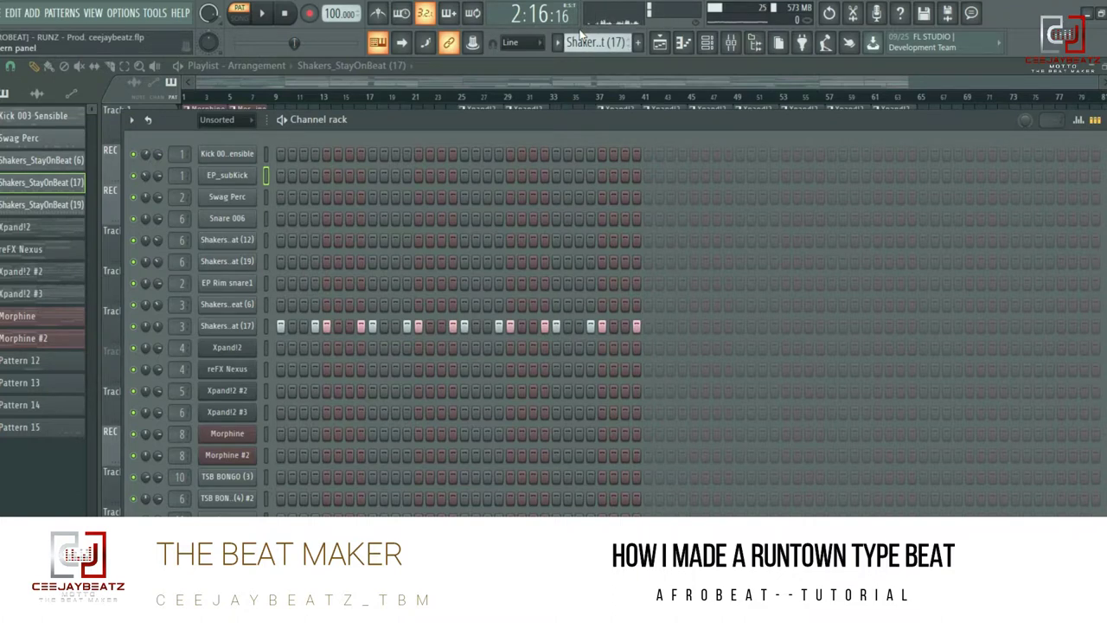
scroll(584, 39, down, 2)
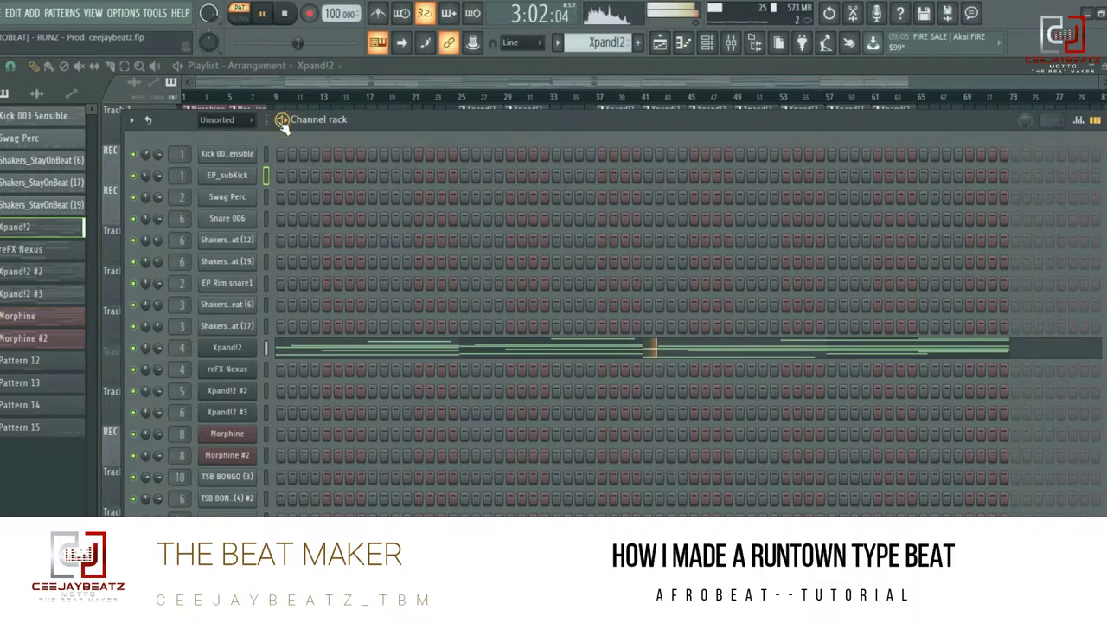
Rewind and play the Xpand!2 pattern from the start, then stop it
click(290, 14)
click(264, 13)
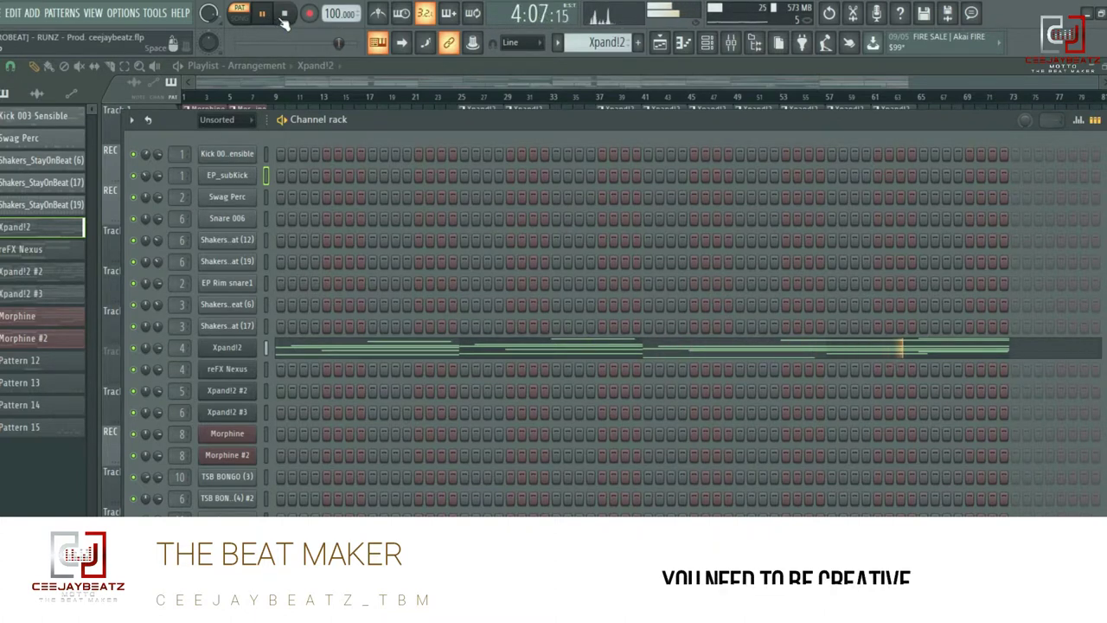
click(286, 15)
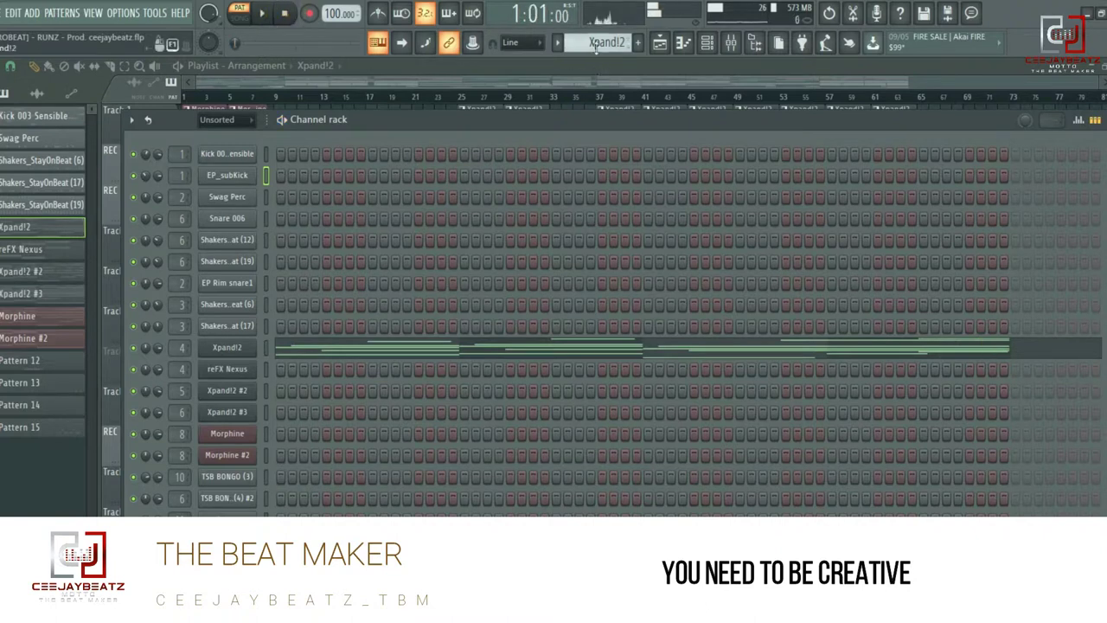
Play and stop the reFX Nexus pattern from the start, then select Xpand!2 #2
scroll(596, 43, down, 1)
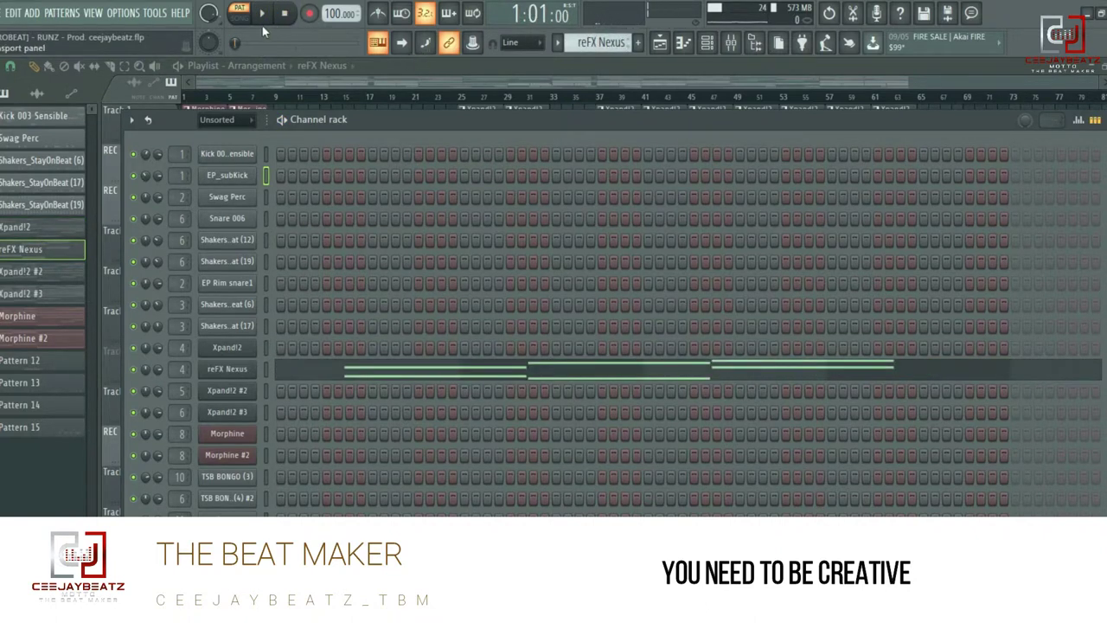
click(293, 14)
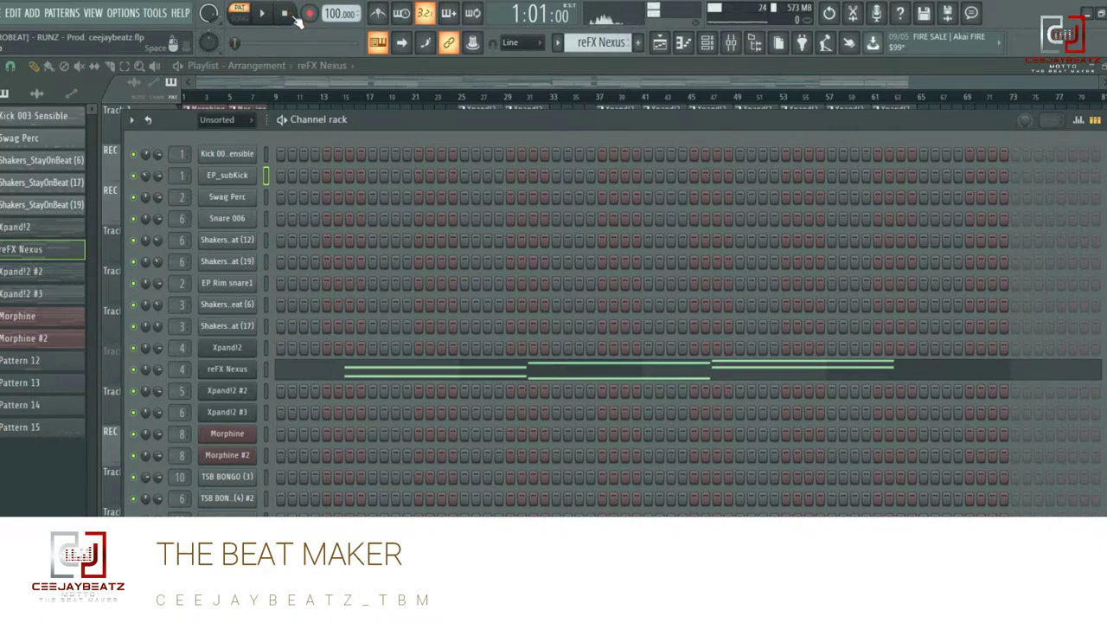
click(262, 14)
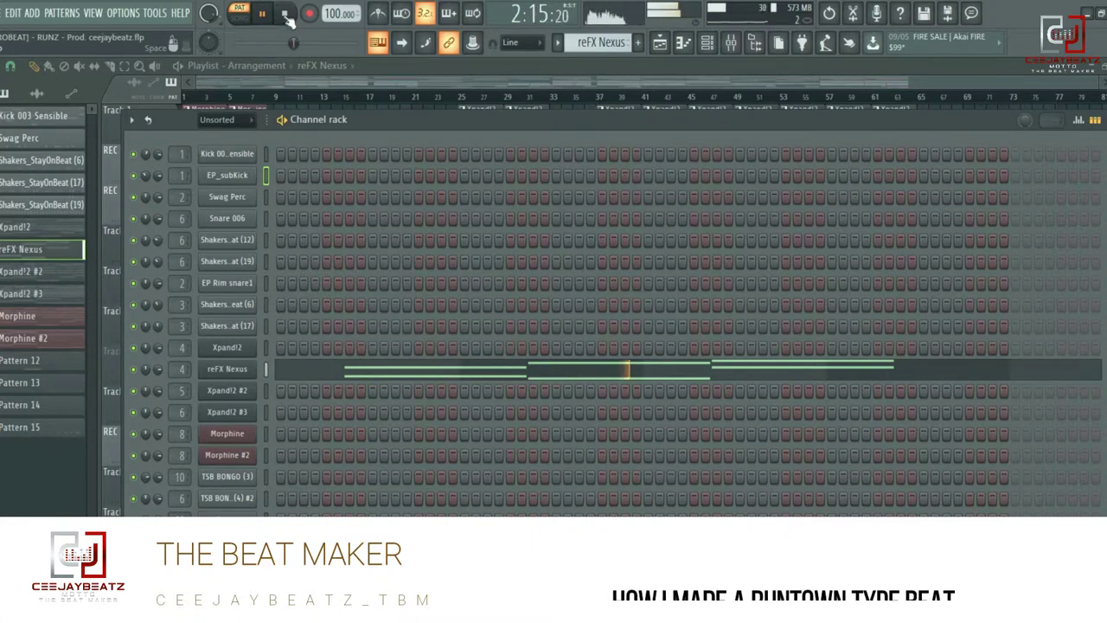
click(286, 17)
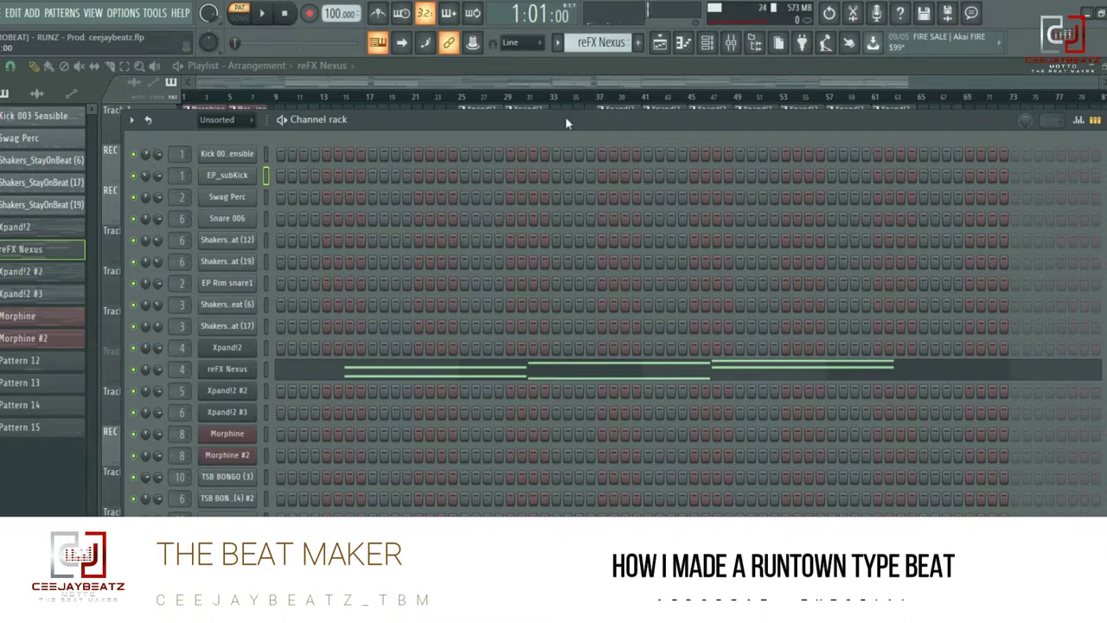
scroll(584, 45, down, 1)
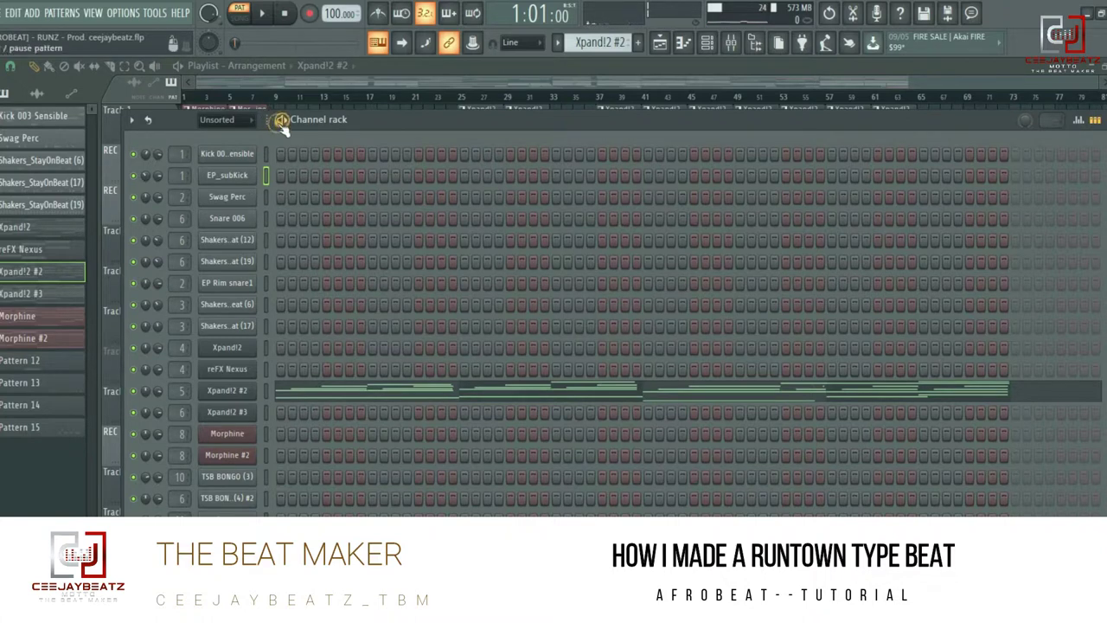
Play and pause the Xpand!2 #2 pattern, then select the Xpand!2 channel
key(space)
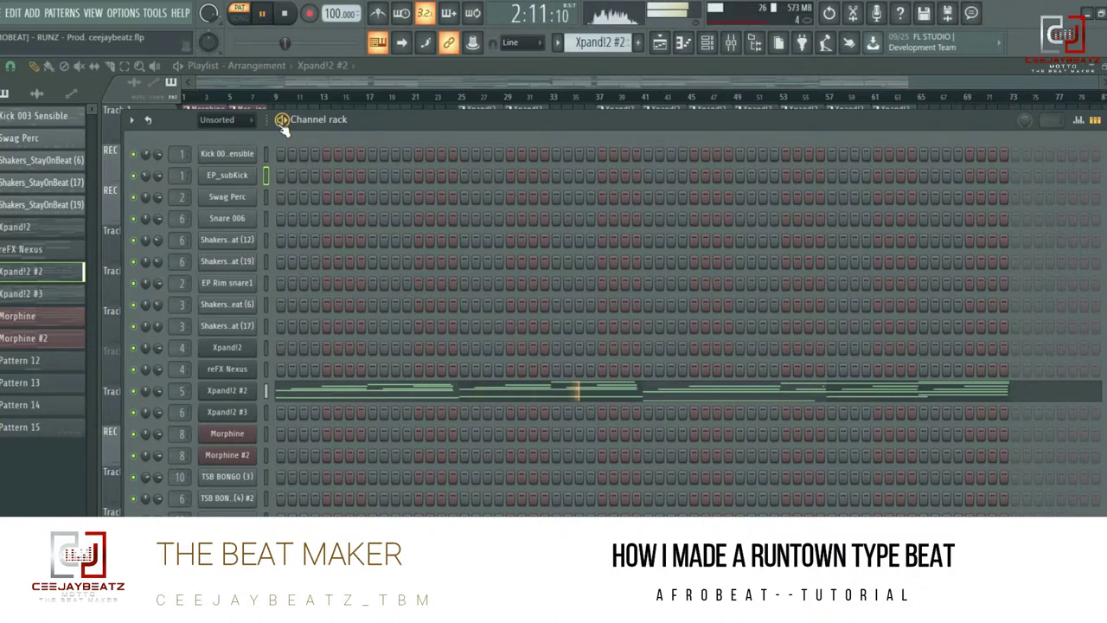
click(263, 14)
click(264, 347)
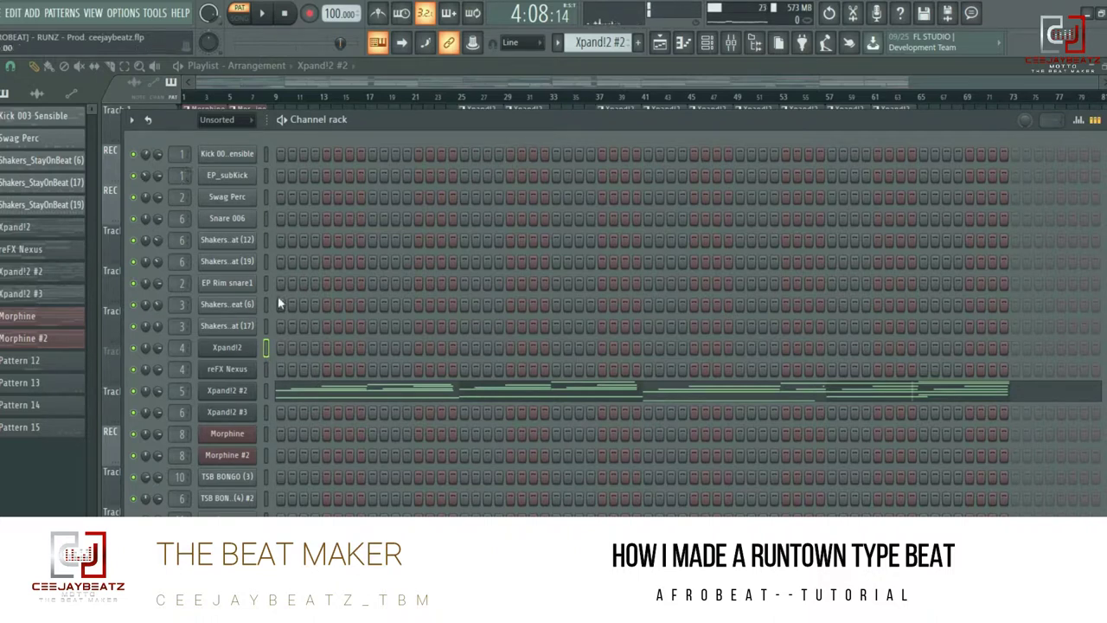
Play and stop the Xpand!2 pattern, then scroll to the Xpand!2 #3 pattern
key(KP_Subtract)
key(KP_Subtract)
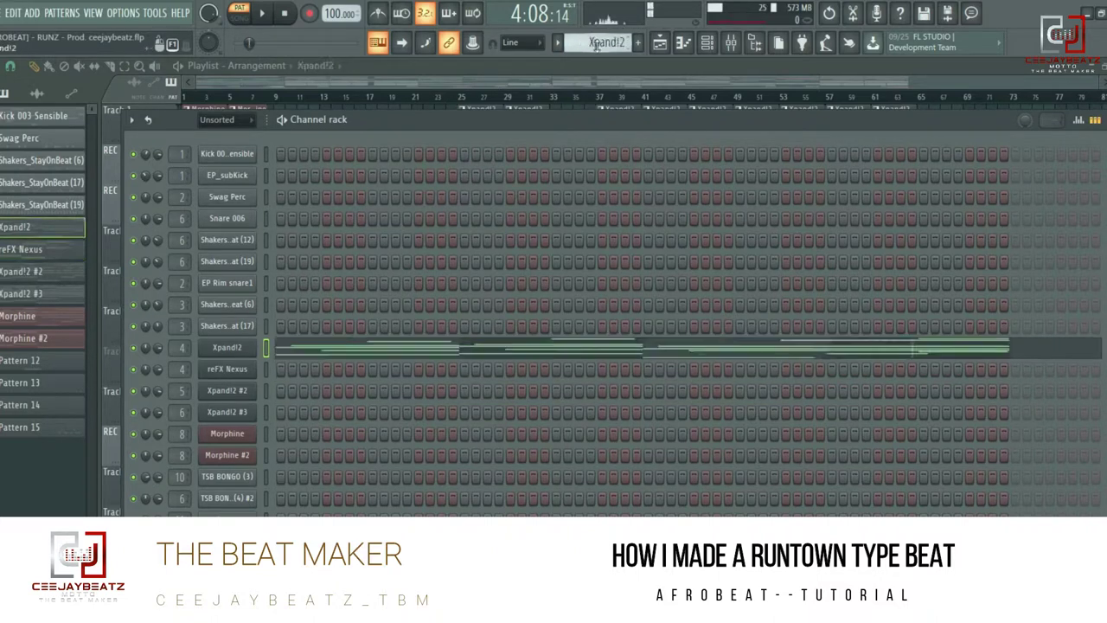
key(space)
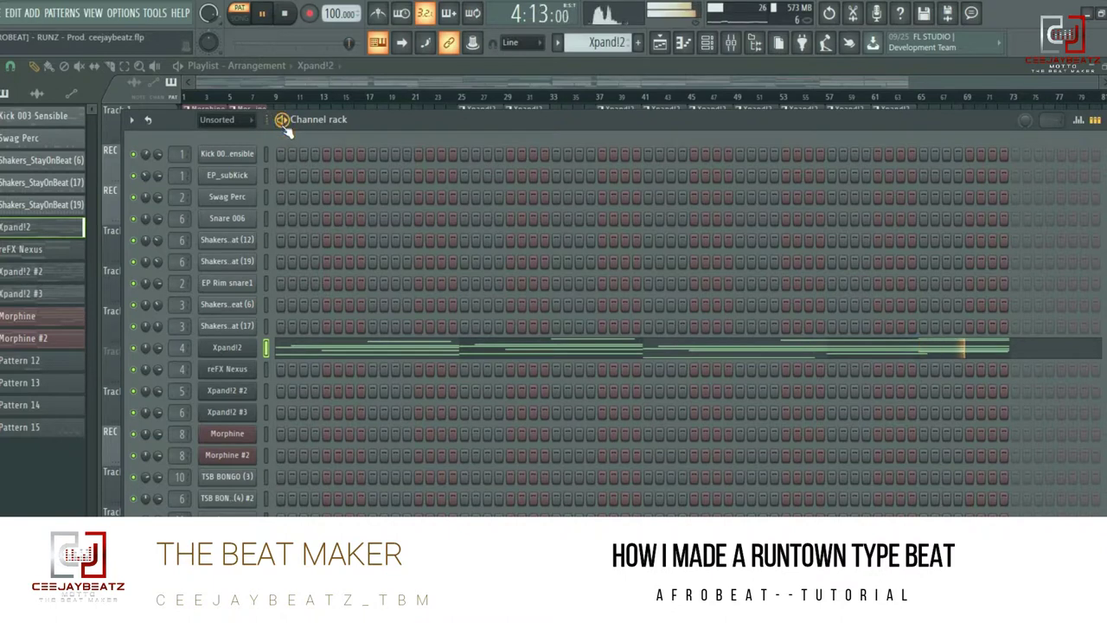
click(288, 15)
scroll(577, 33, down, 2)
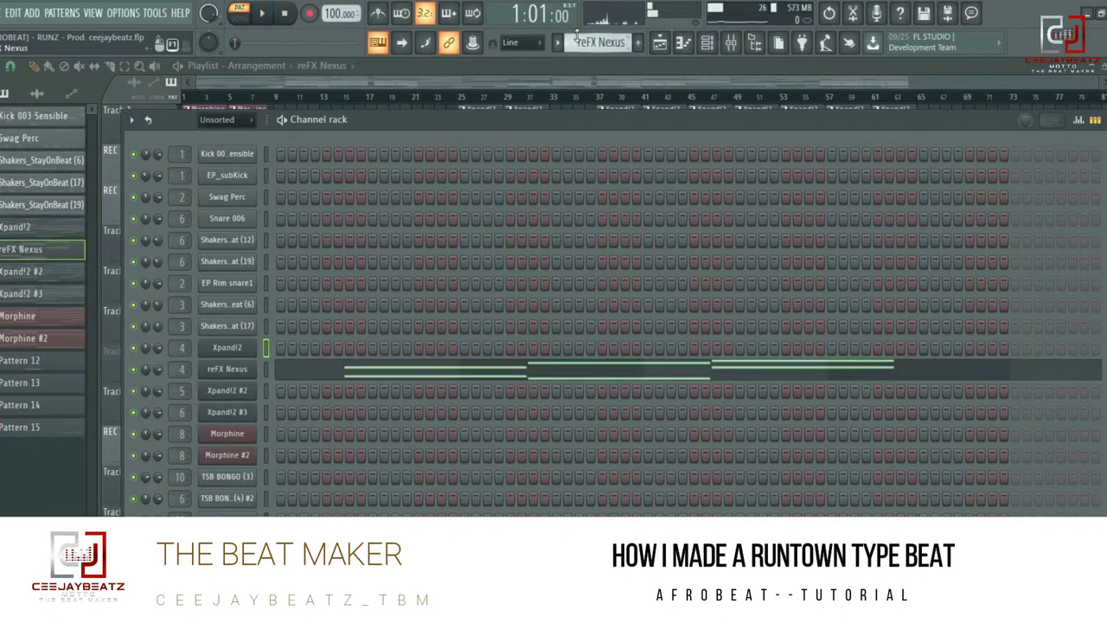
scroll(577, 33, down, 1)
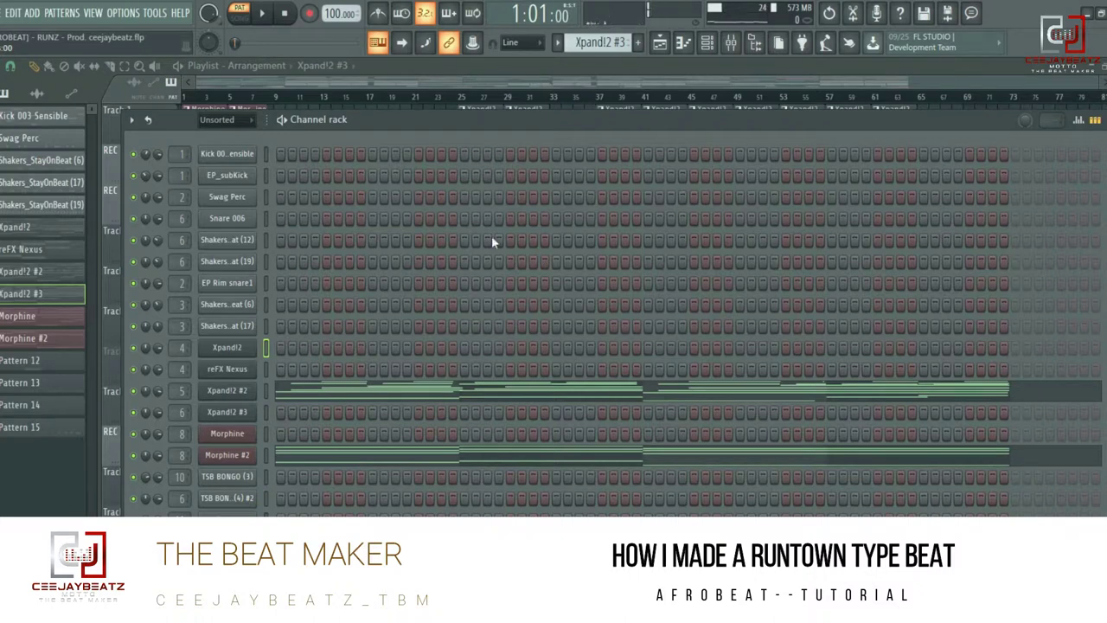
Play and stop the Xpand!2 #3 pattern, then select the Morphine pattern
key(space)
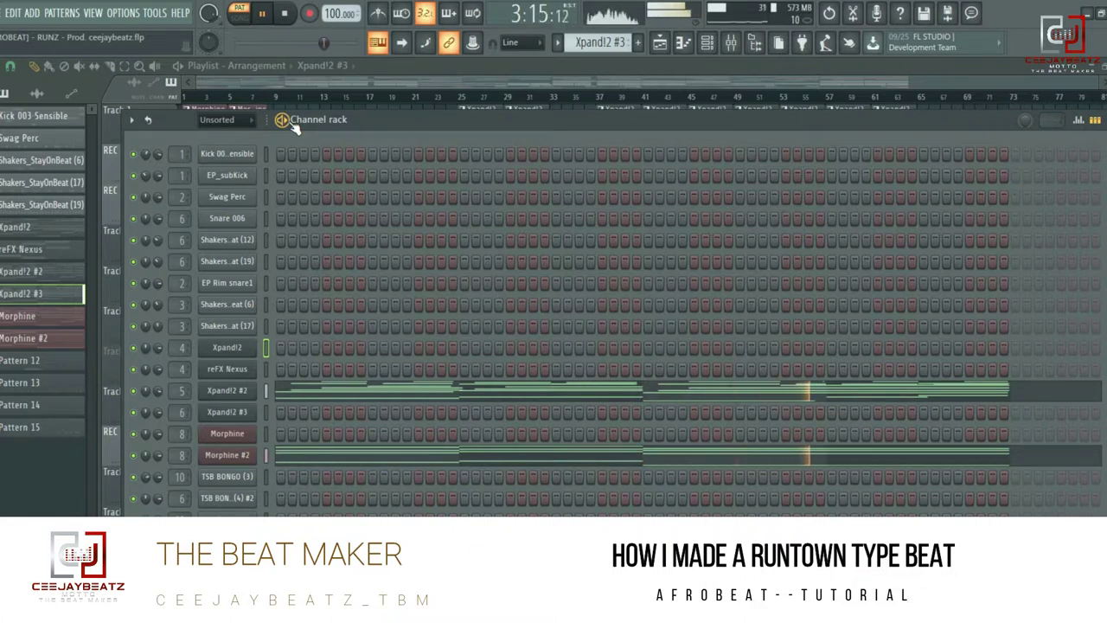
click(262, 13)
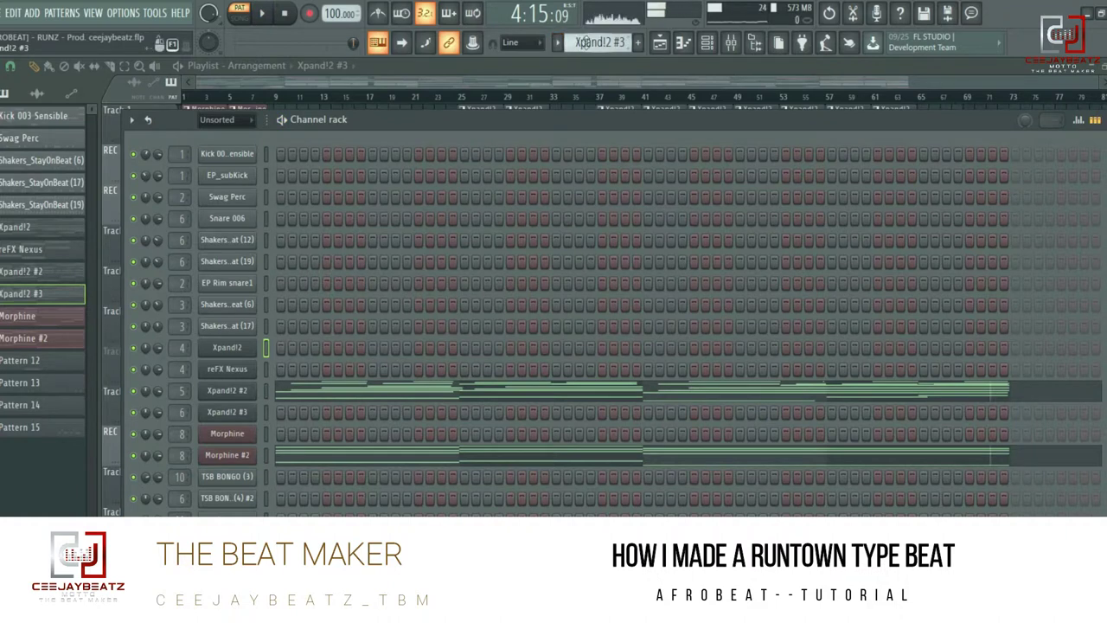
scroll(584, 43, down, 1)
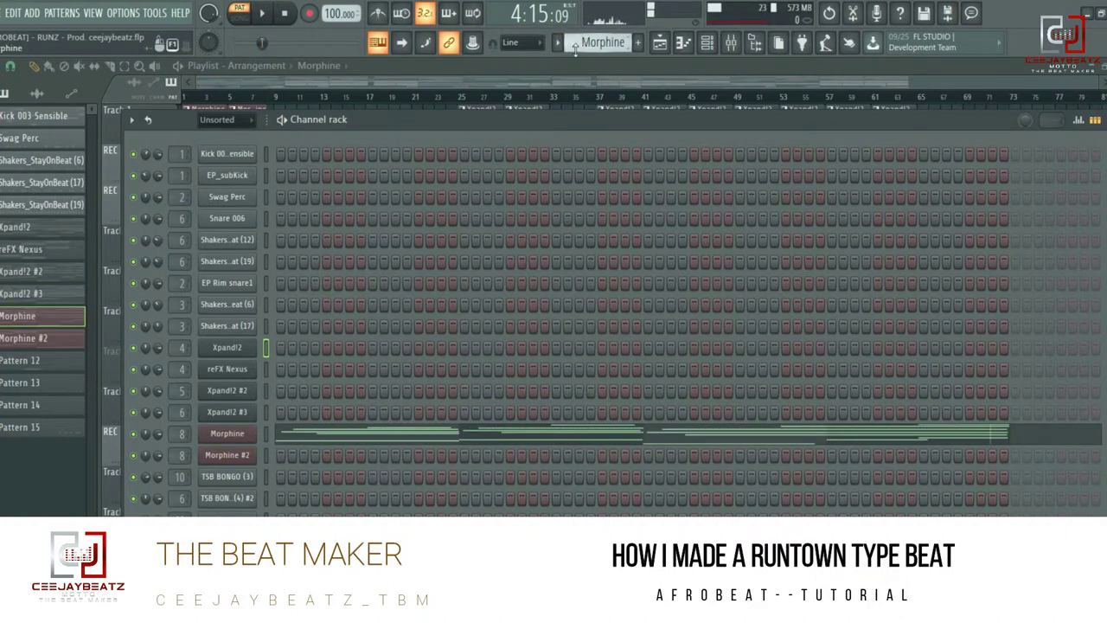
Play and pause the Morphine melody, then select Pattern 12
key(space)
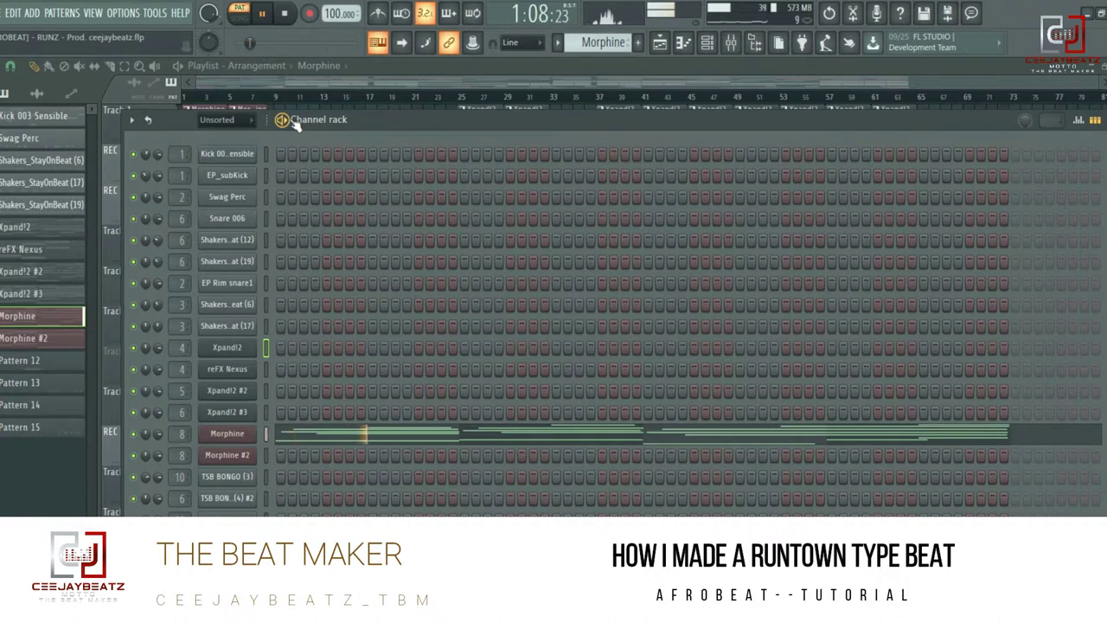
key(space)
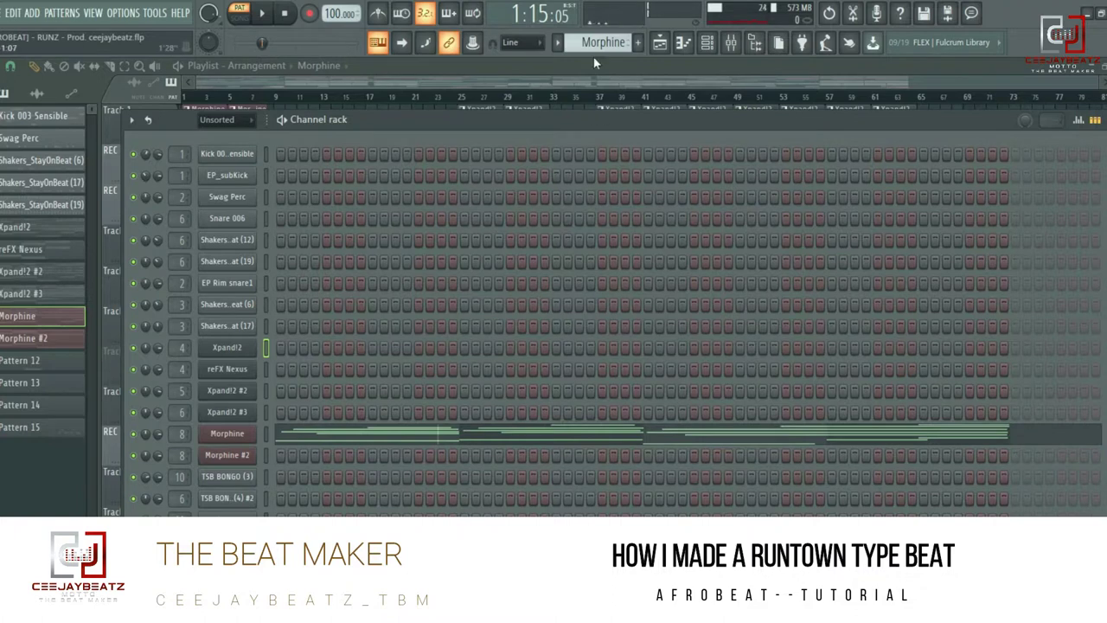
key(KP_Add)
key(KP_Add)
Play and pause Pattern 12, then select Pattern 13 and play it from the start
click(268, 16)
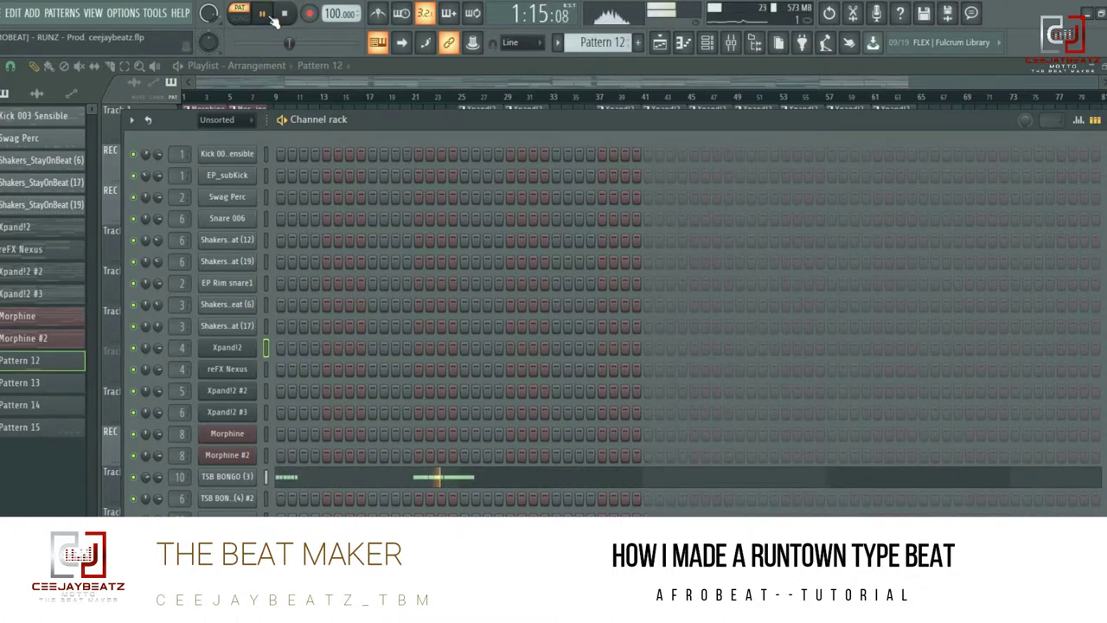
click(272, 20)
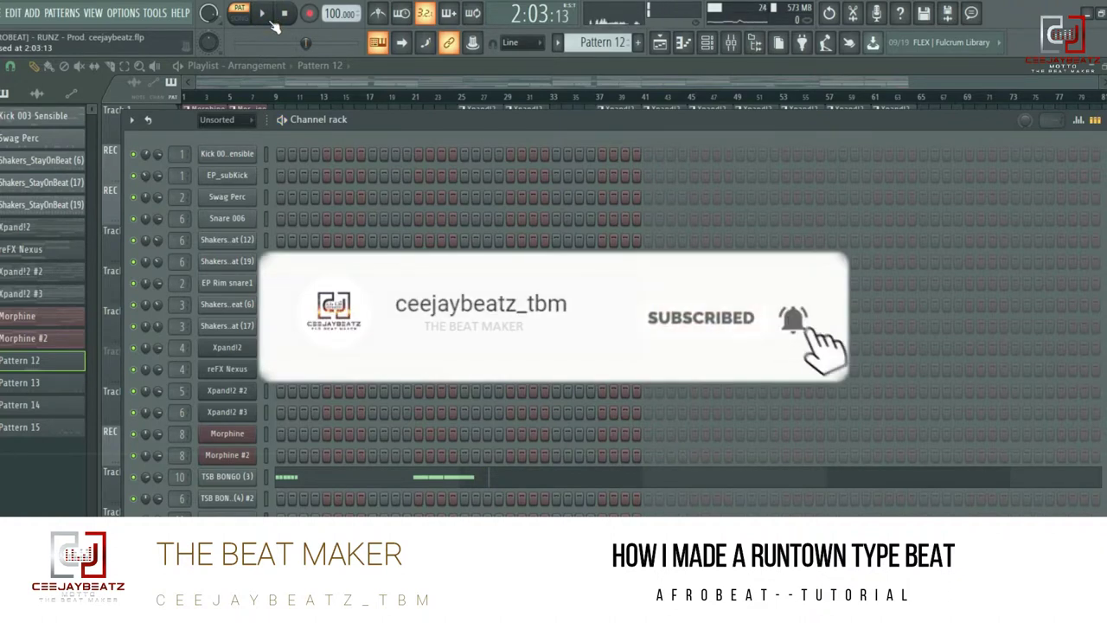
scroll(604, 43, down, 1)
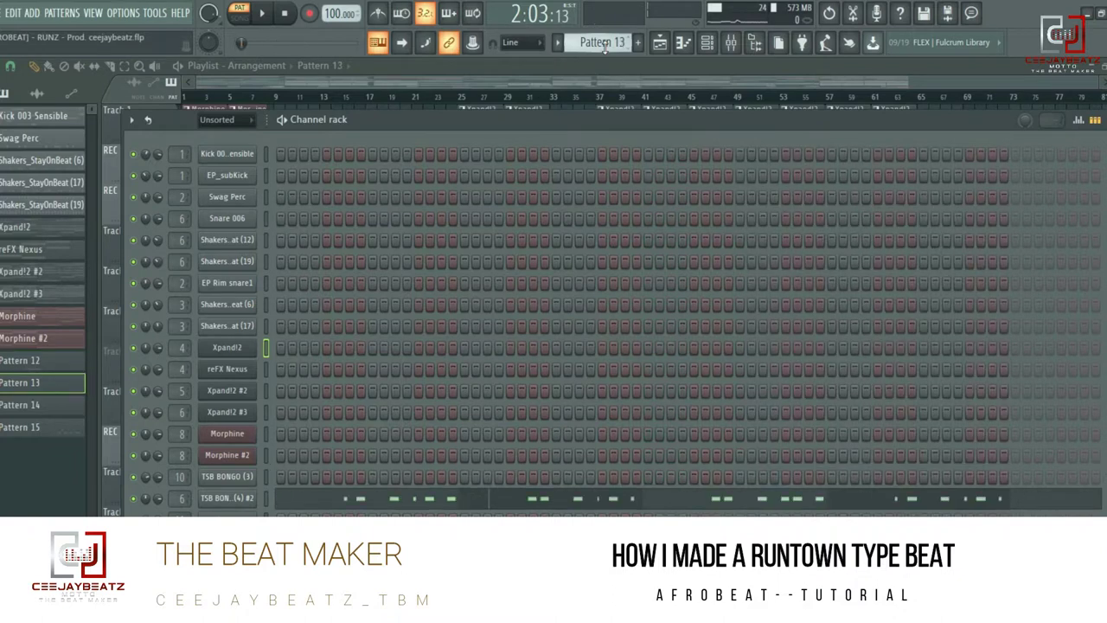
click(285, 13)
click(264, 15)
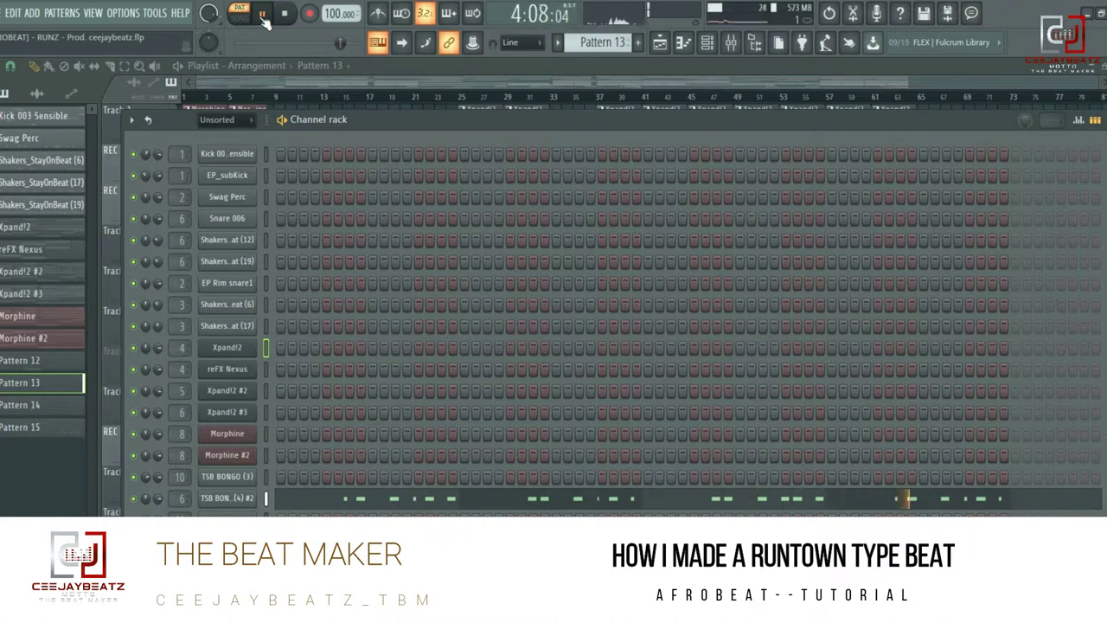
click(265, 13)
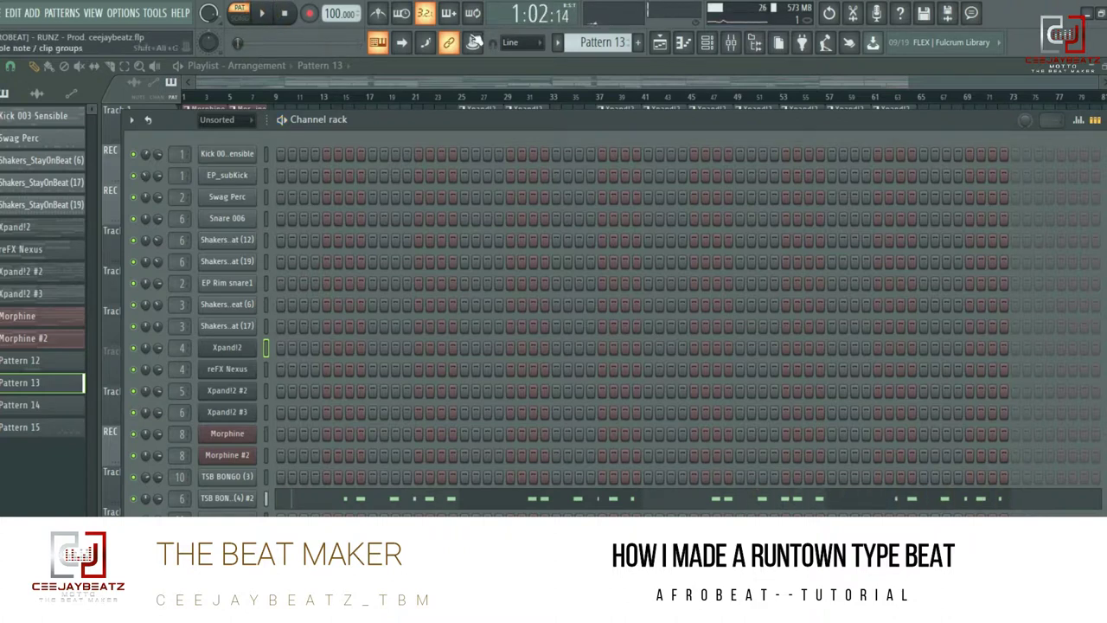
Select Pattern 14 from the pattern list and play it from the start, then stop
click(597, 42)
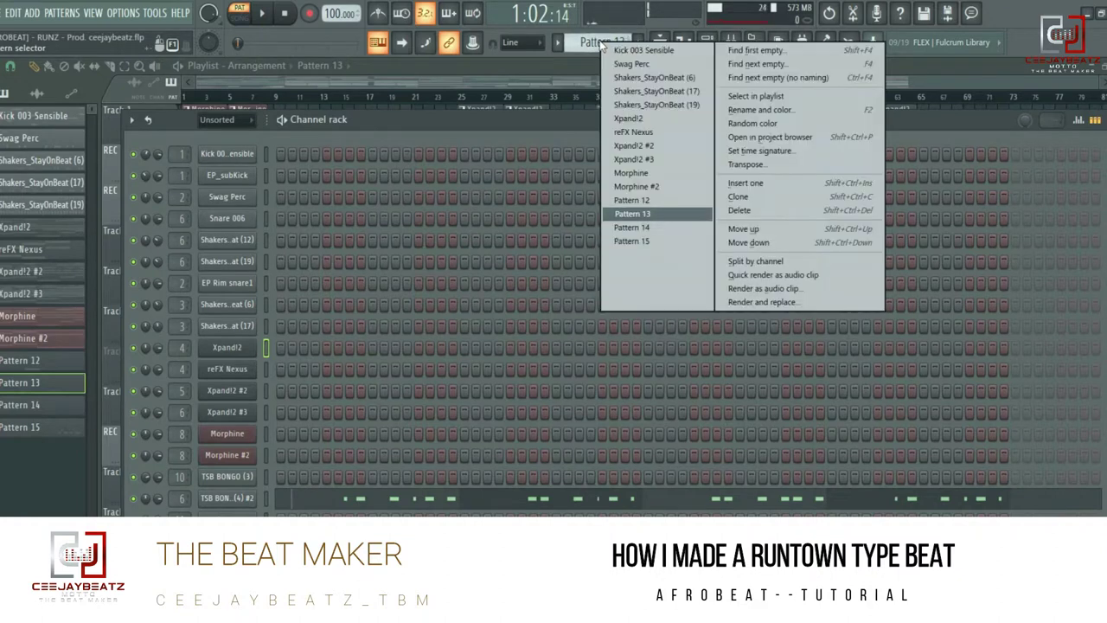
click(594, 45)
scroll(593, 45, down, 1)
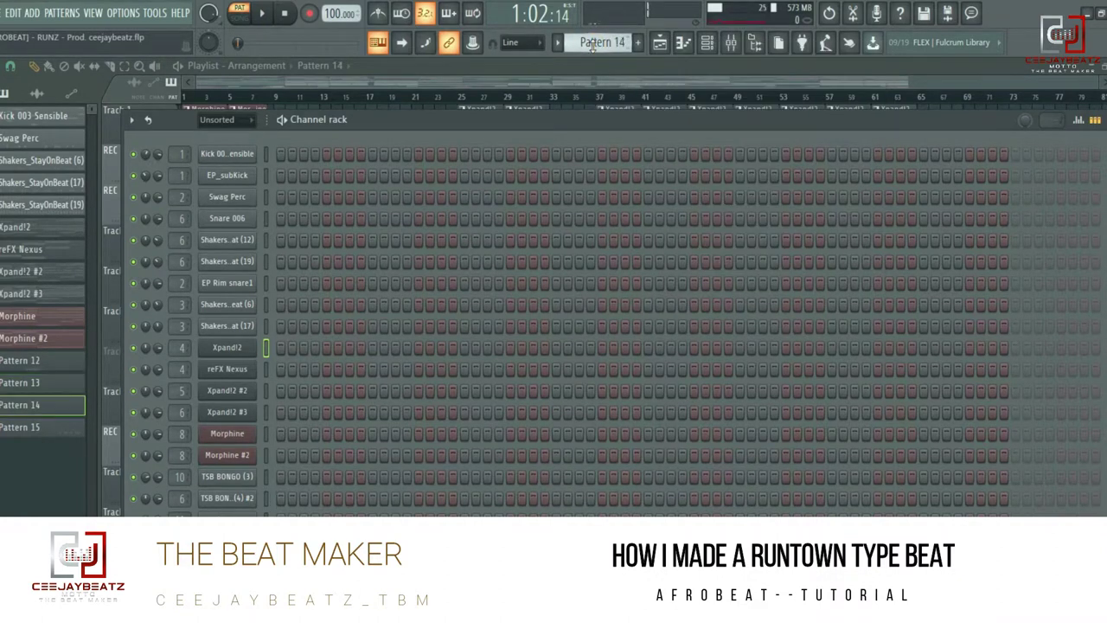
click(286, 16)
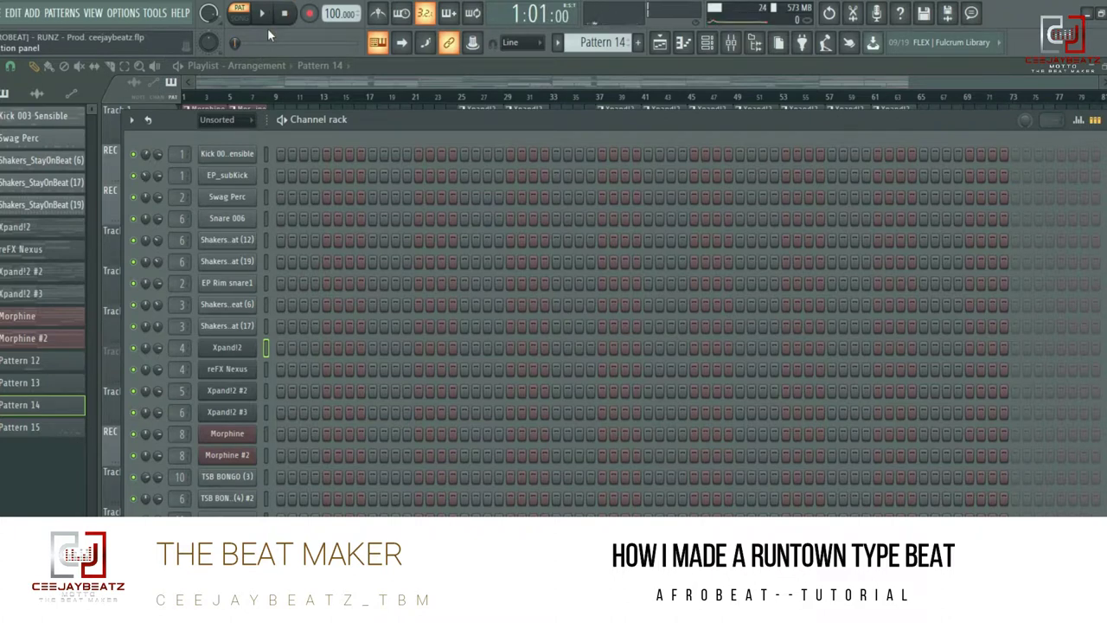
click(262, 14)
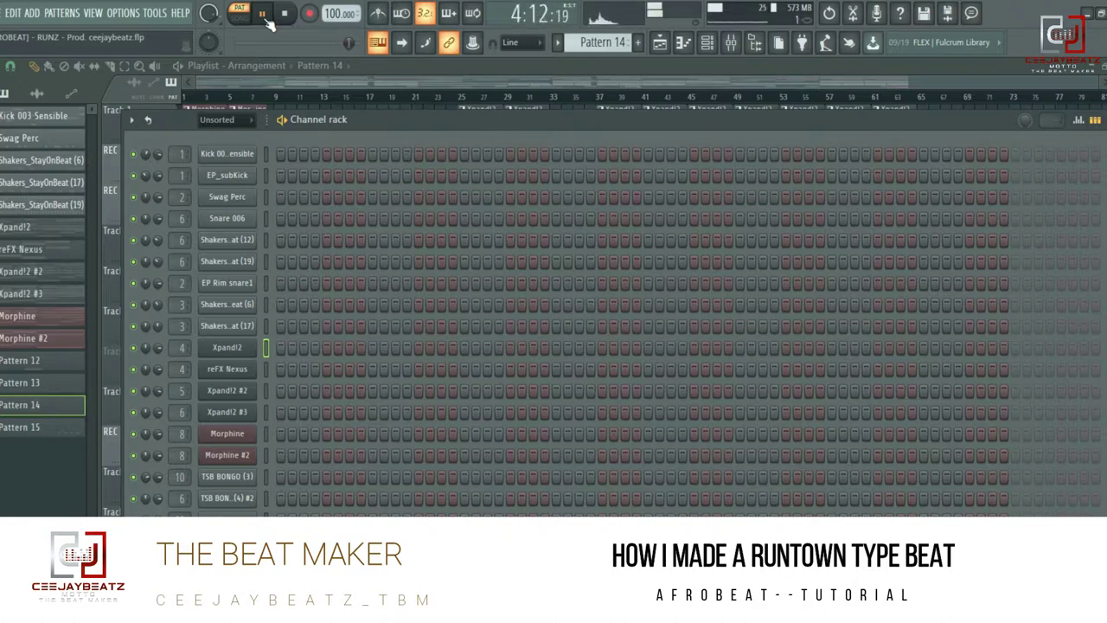
click(286, 15)
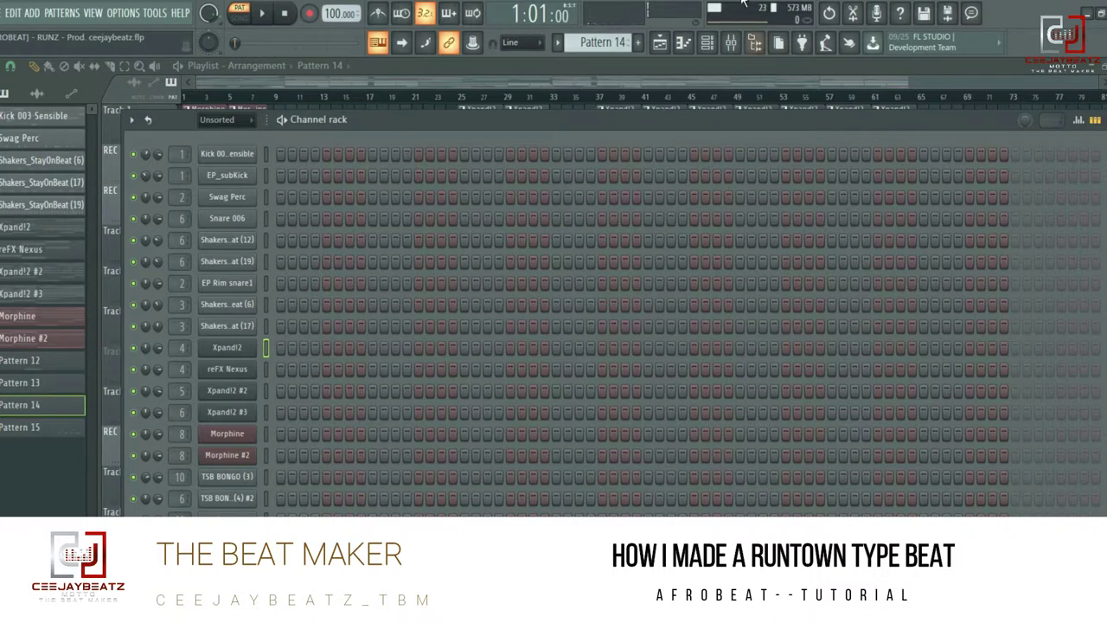
Show the Fruity Delay 3 effect on mixer Insert 11 and start playing Pattern 15
click(741, 43)
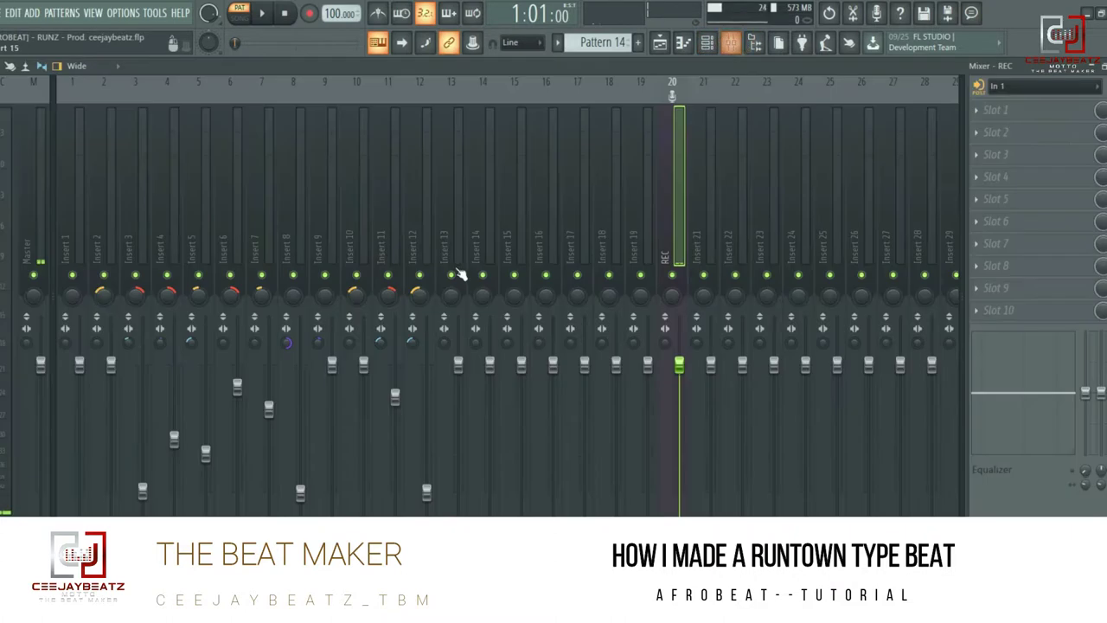
click(390, 154)
click(1034, 157)
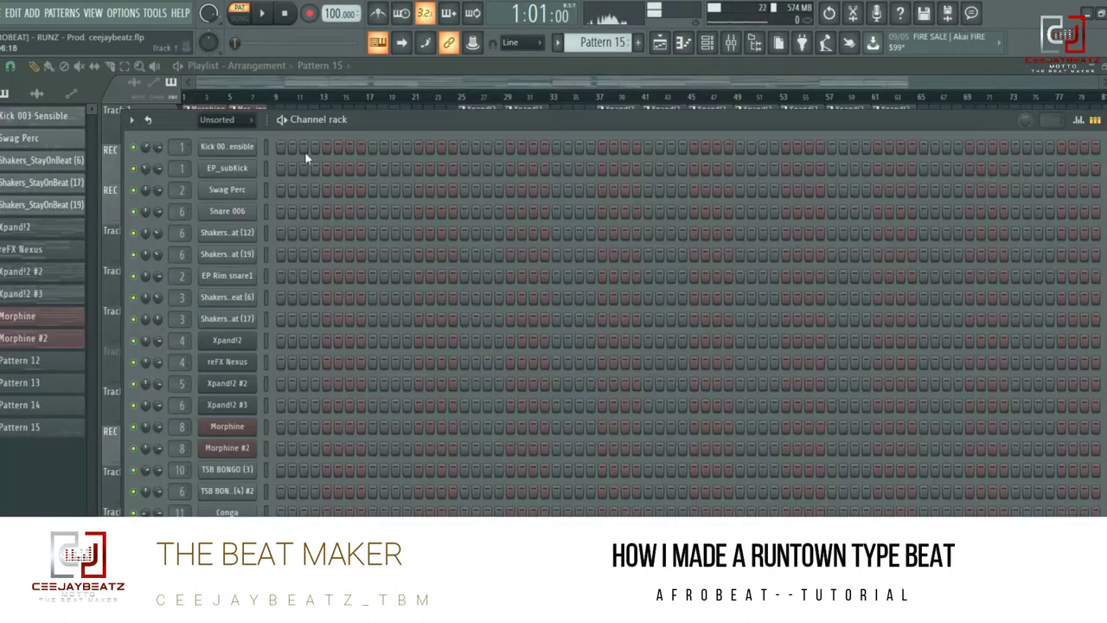
key(space)
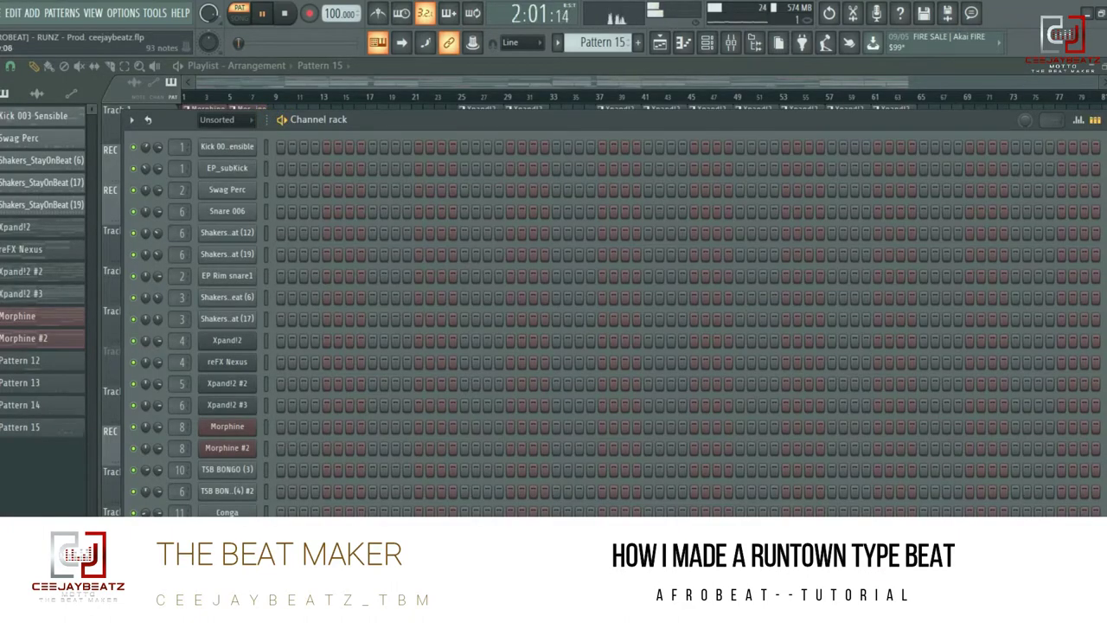
key(F7)
scroll(358, 299, down, 5)
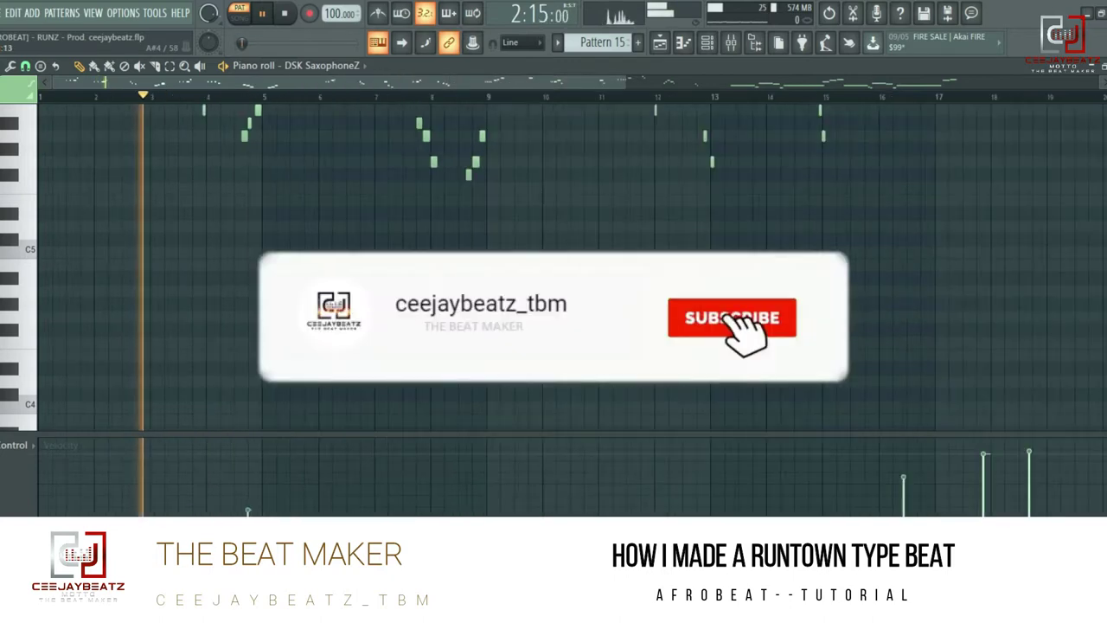
scroll(554, 260, up, 3)
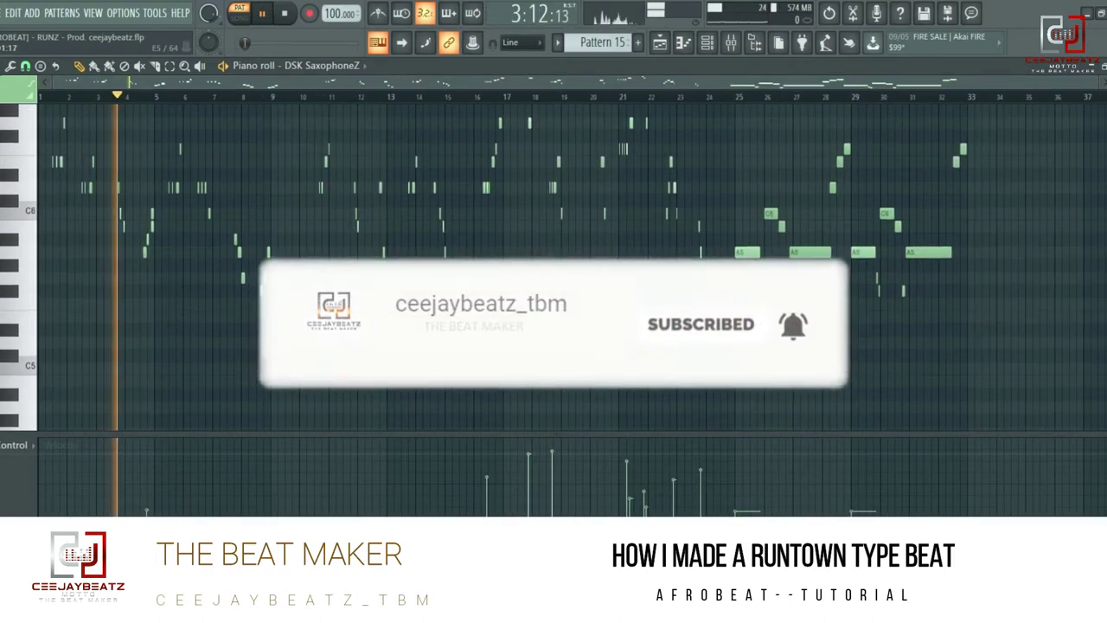
key(space)
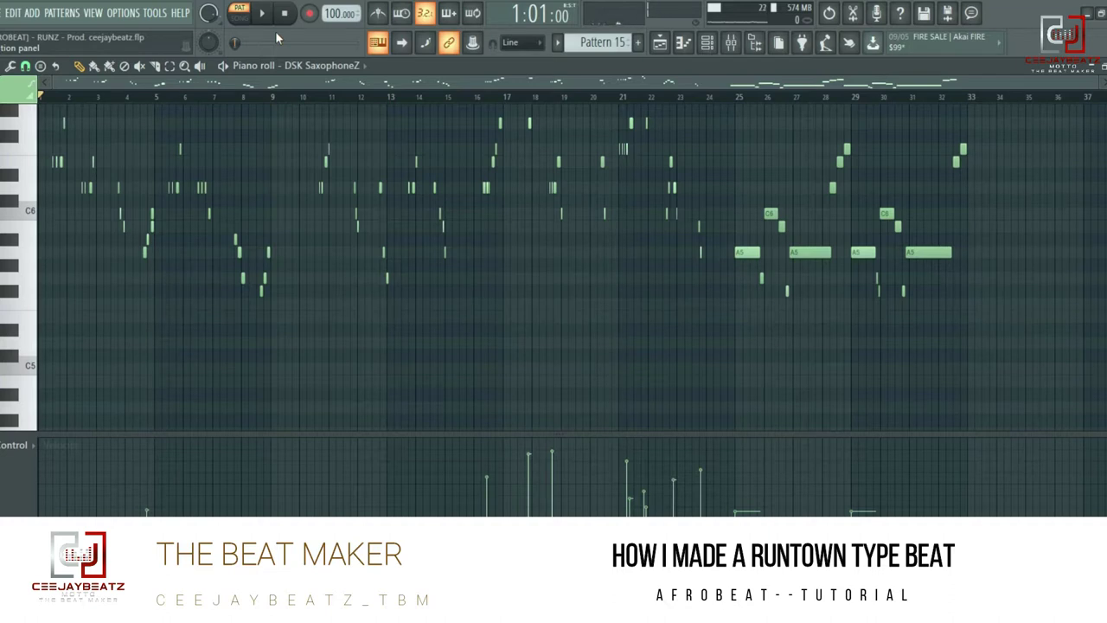
key(F7)
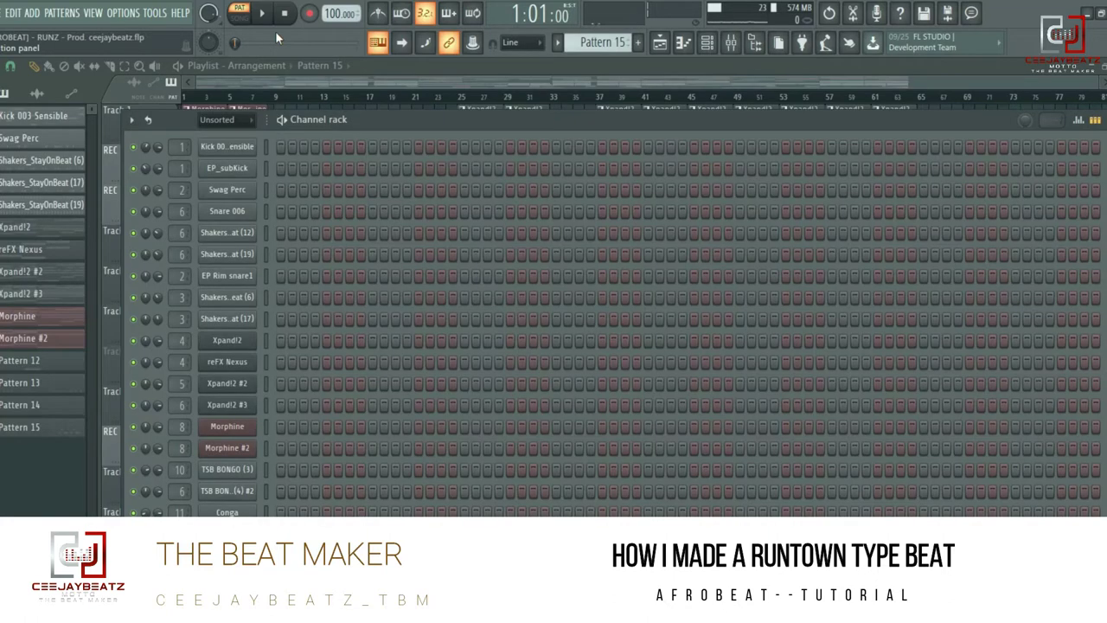